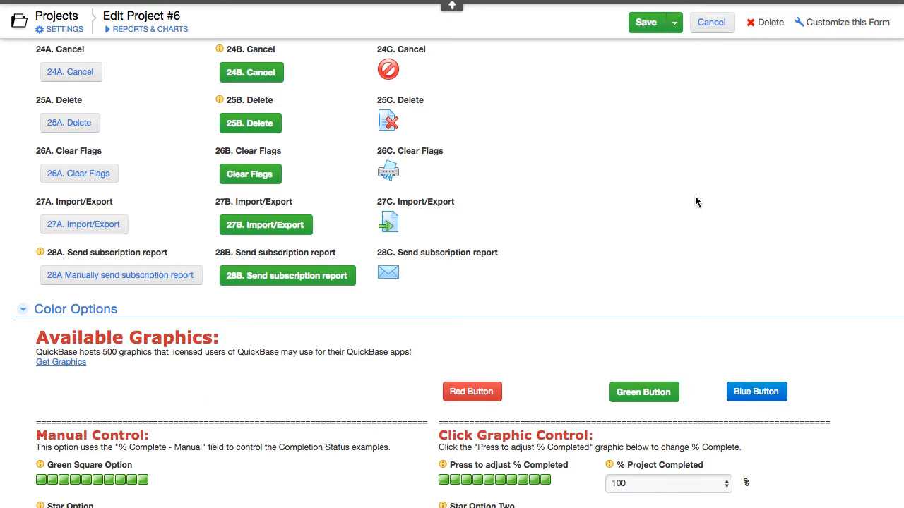
Open the field properties of the 21A. Save button in the Formula URL Version column
scroll(695, 202, up, 20)
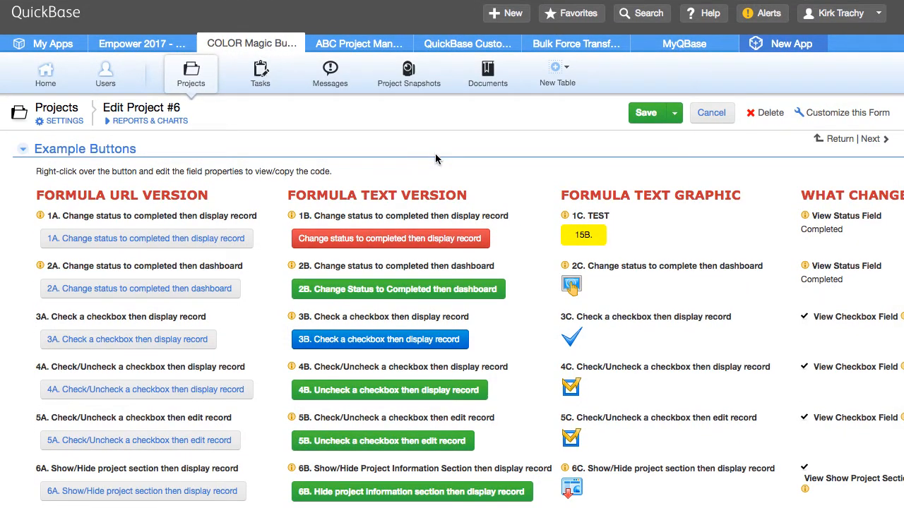
scroll(435, 159, down, 1)
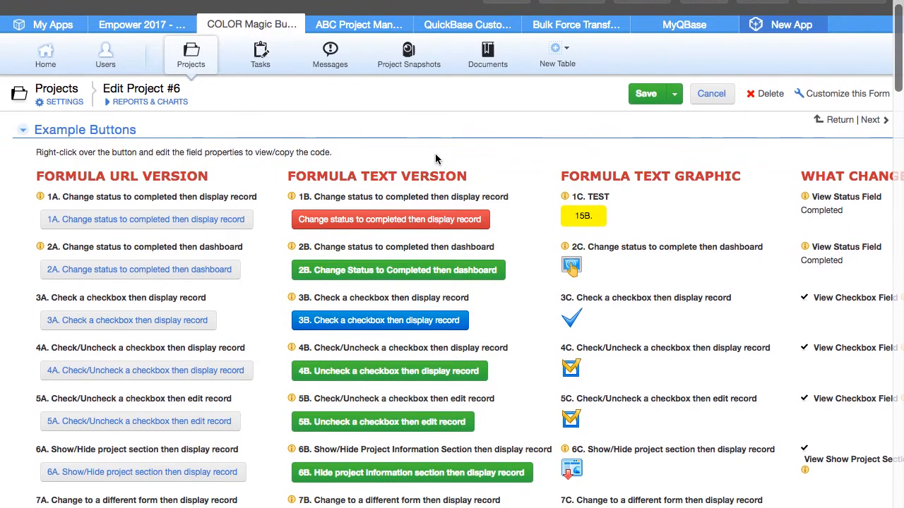
scroll(435, 159, down, 10)
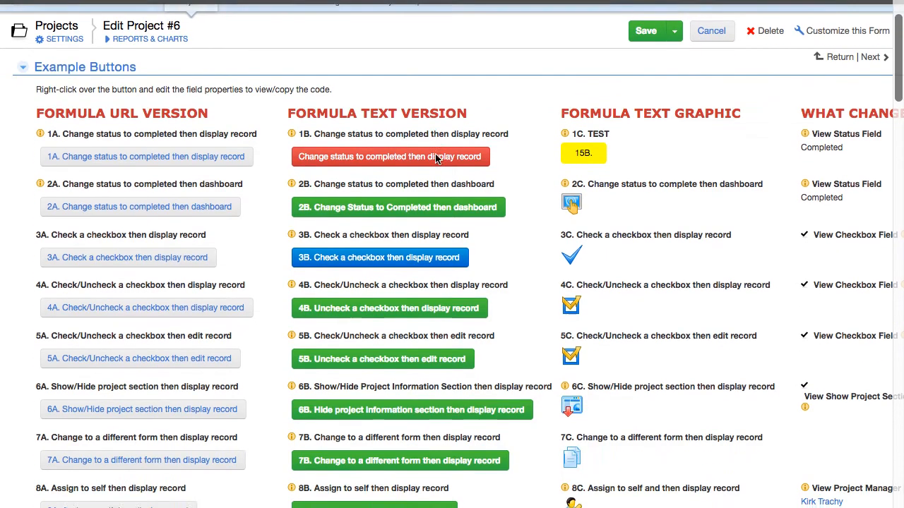
scroll(436, 159, down, 10)
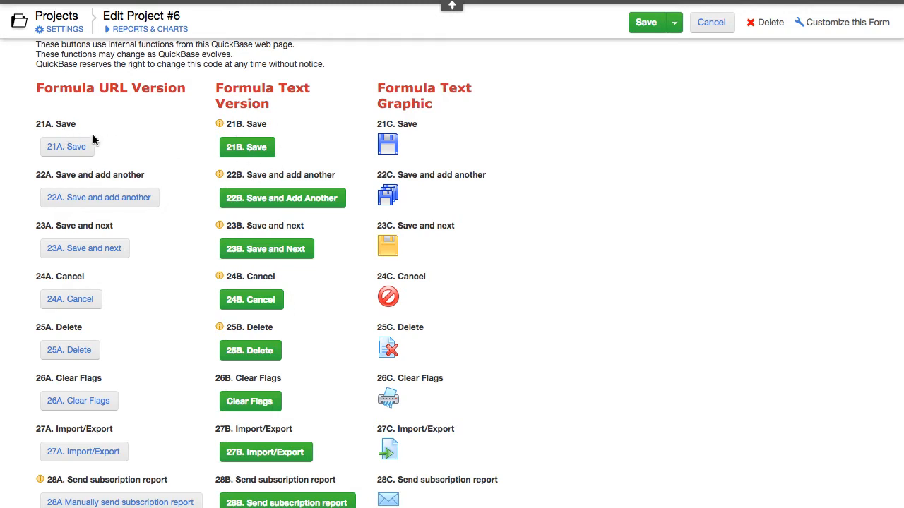
right_click(57, 122)
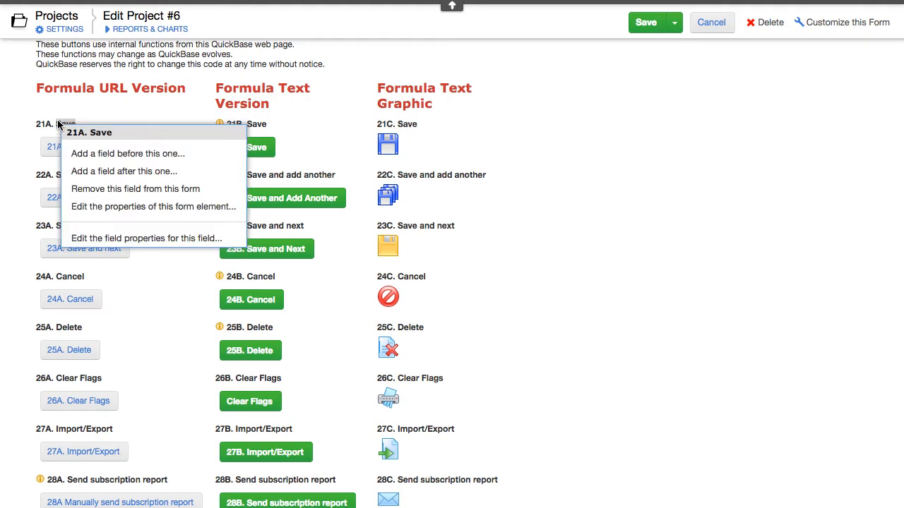
click(296, 132)
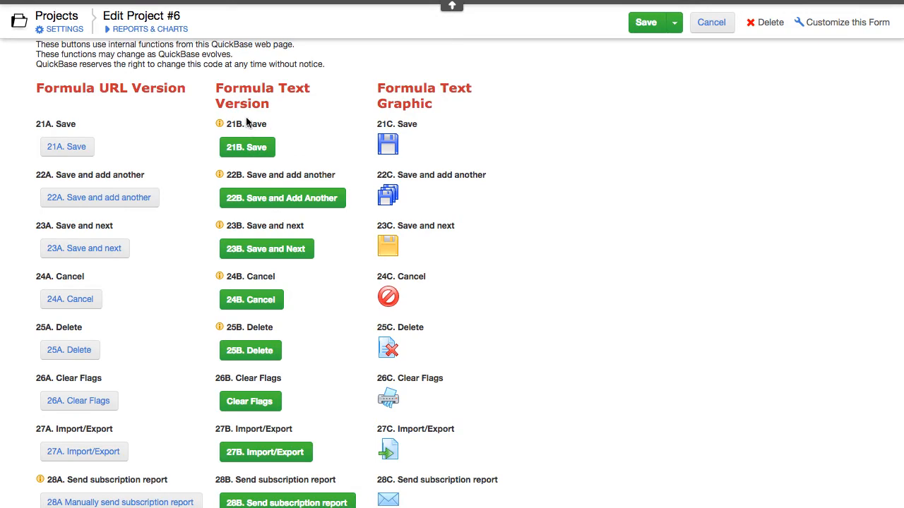
right_click(62, 125)
click(137, 241)
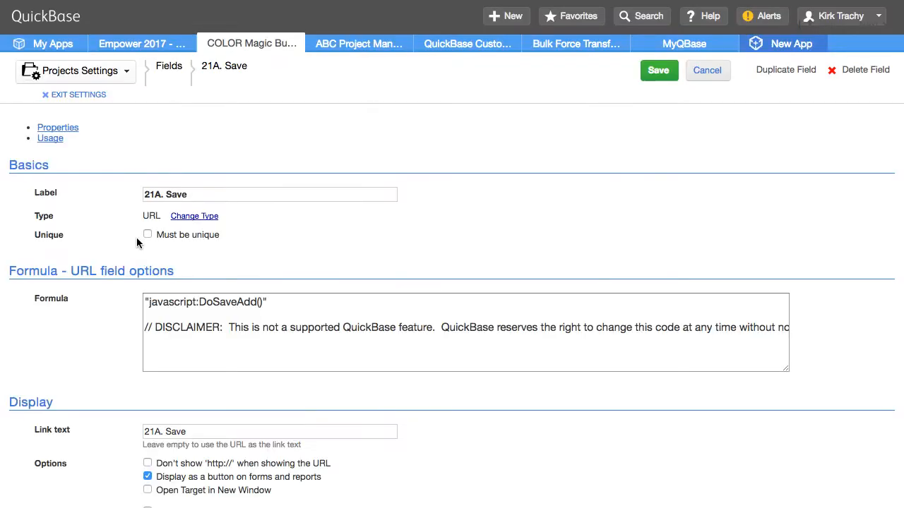
Examine the 21A. Save field's formula, link text and the option to display it as a button on forms and reports
drag(314, 316, 171, 305)
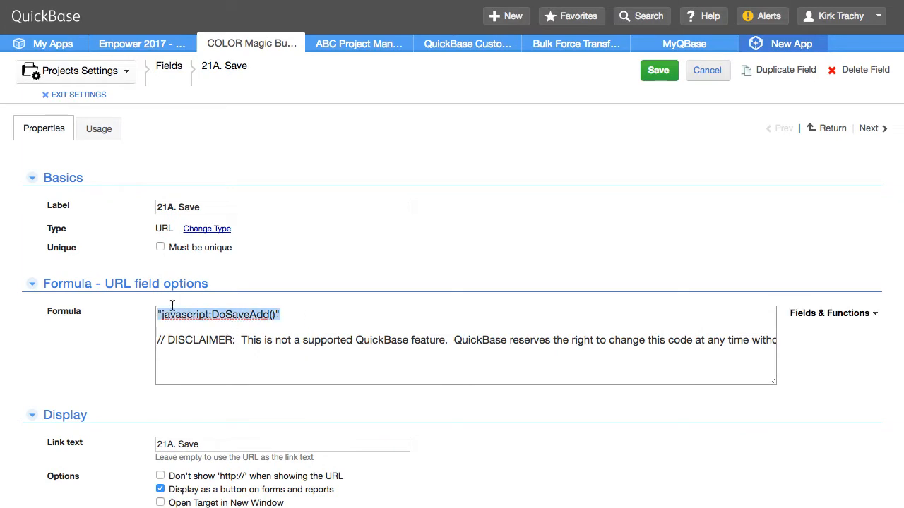
drag(85, 307, 103, 311)
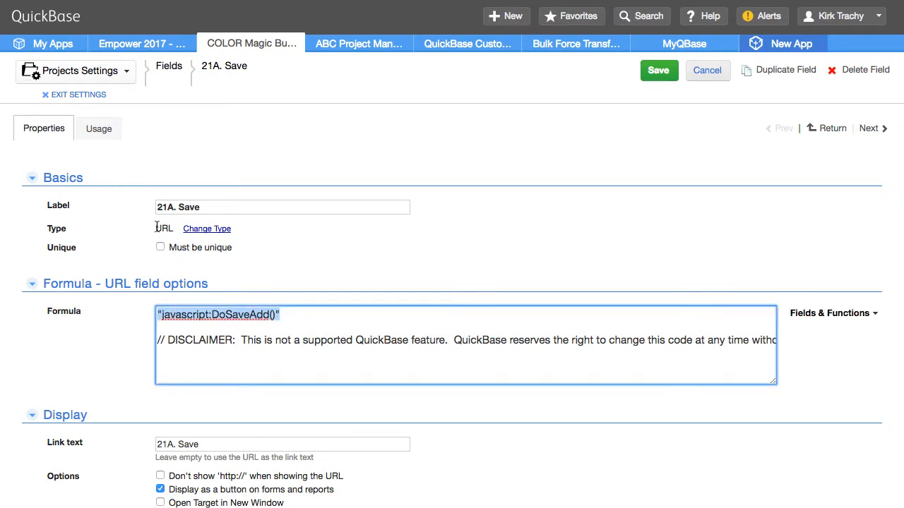
scroll(215, 348, down, 5)
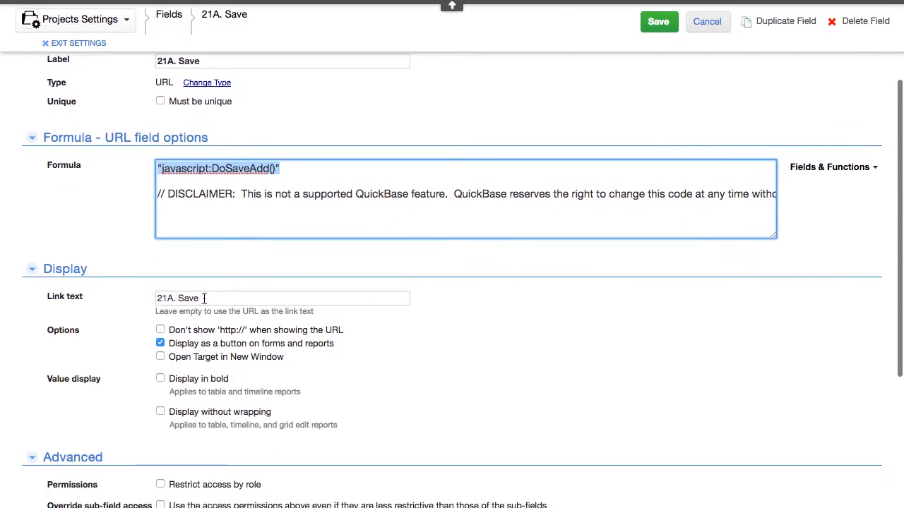
drag(204, 298, 131, 293)
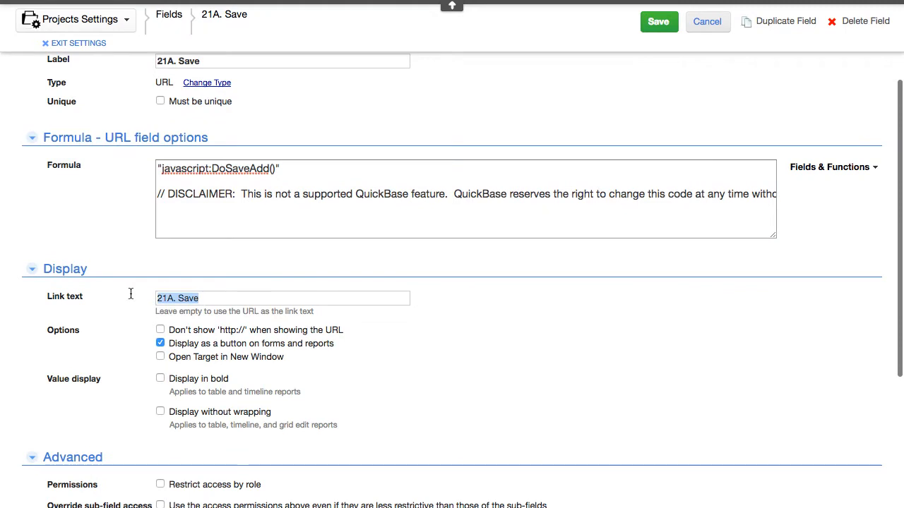
click(161, 343)
click(161, 343)
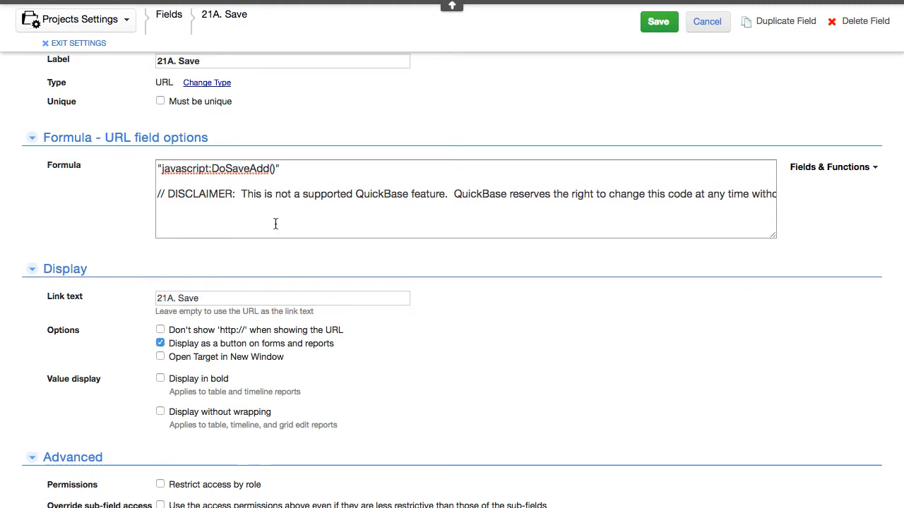
drag(303, 165, 206, 158)
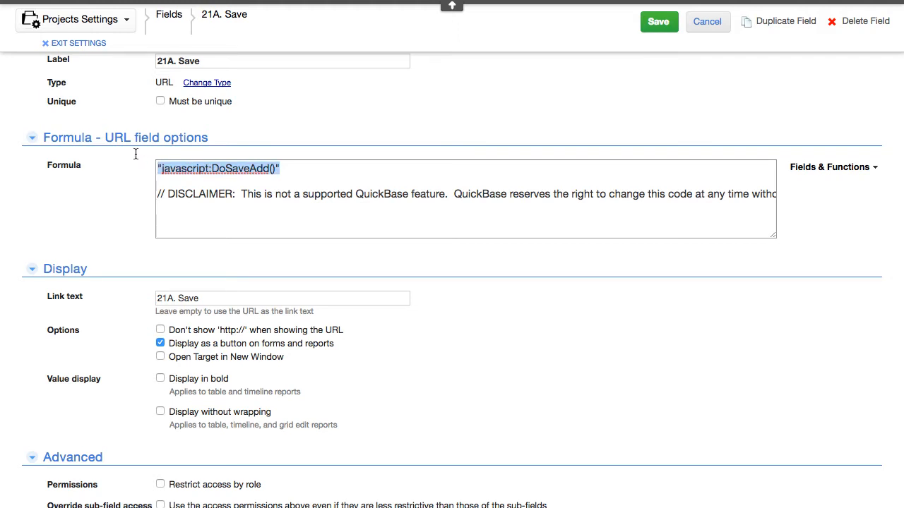
scroll(300, 98, up, 5)
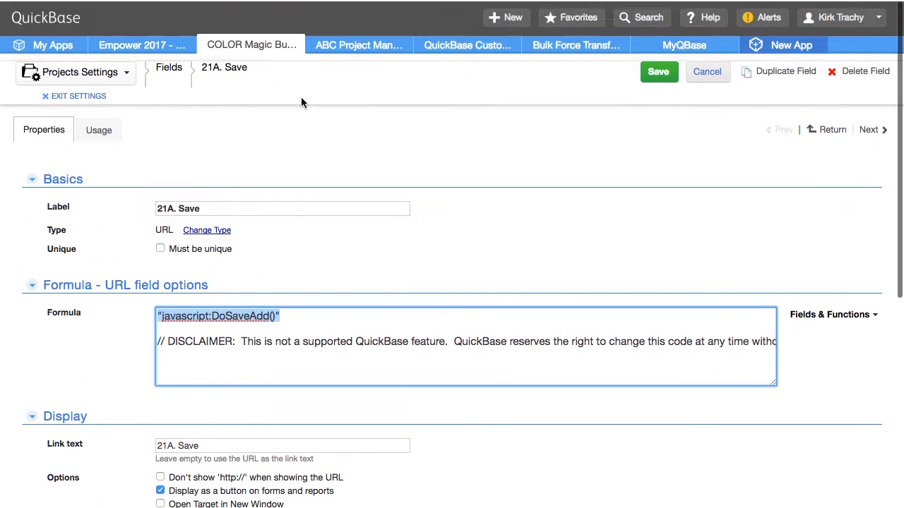
Discard the 21A. Save field edit and leave the table settings to return to the Project #6 edit form
click(706, 71)
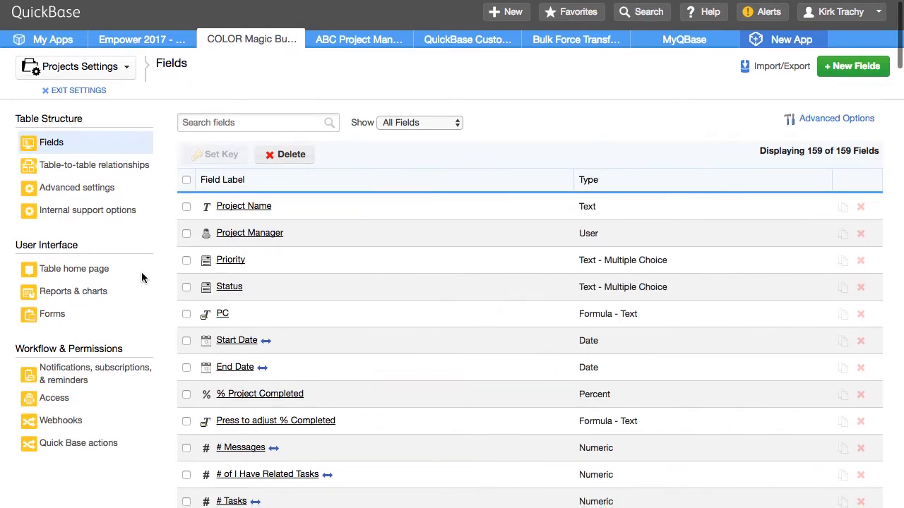
scroll(144, 264, down, 2)
scroll(147, 261, down, 1)
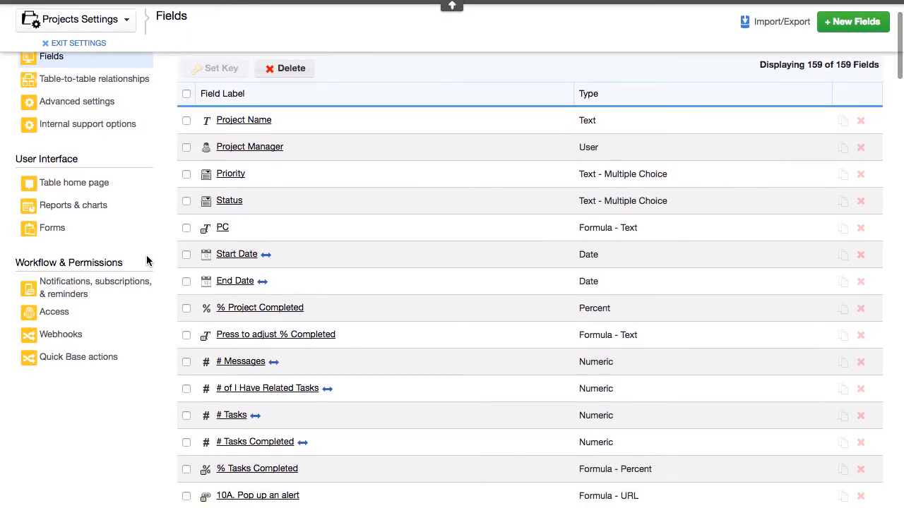
scroll(146, 258, up, 3)
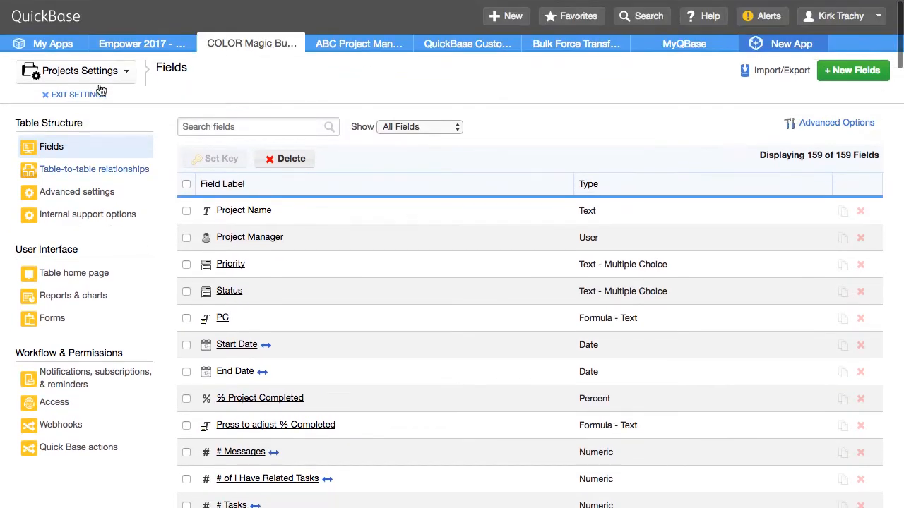
click(91, 95)
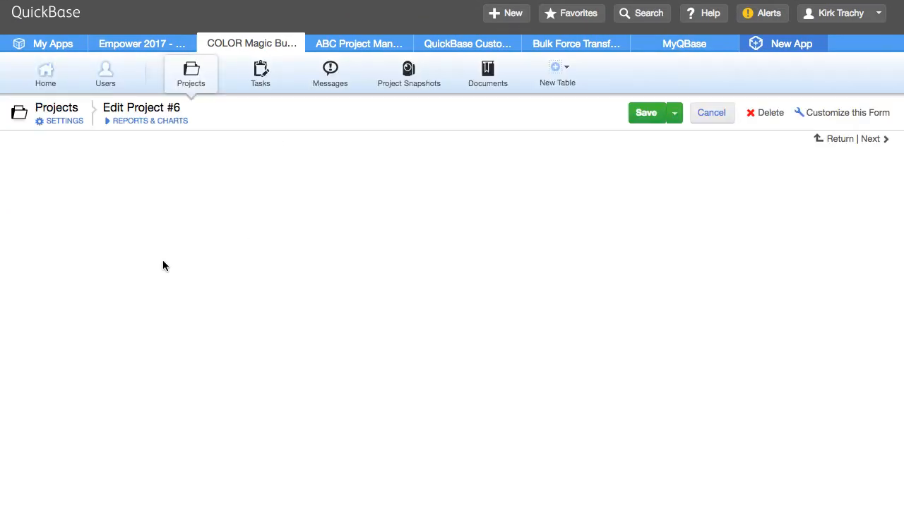
Copy the formula "javascript:DoSaveAdd()" from the field properties of the 21A. Save button
scroll(121, 315, down, 15)
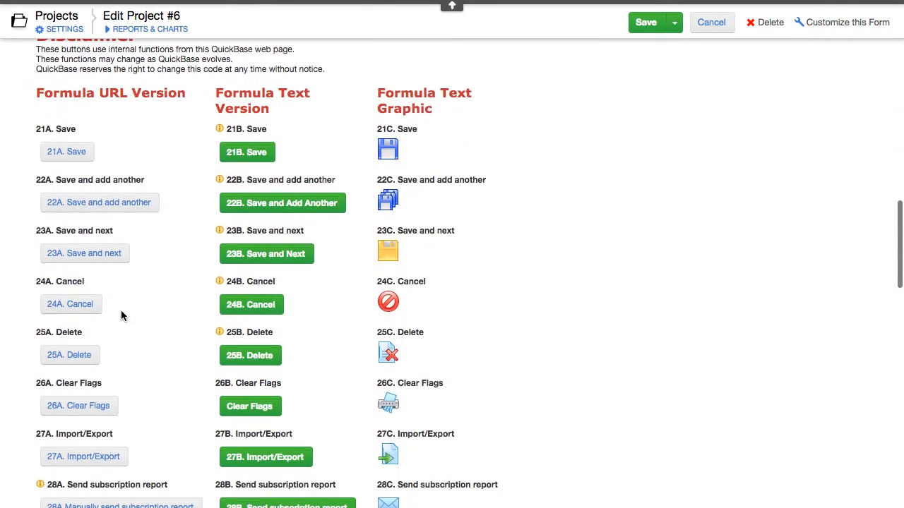
scroll(121, 310, down, 1)
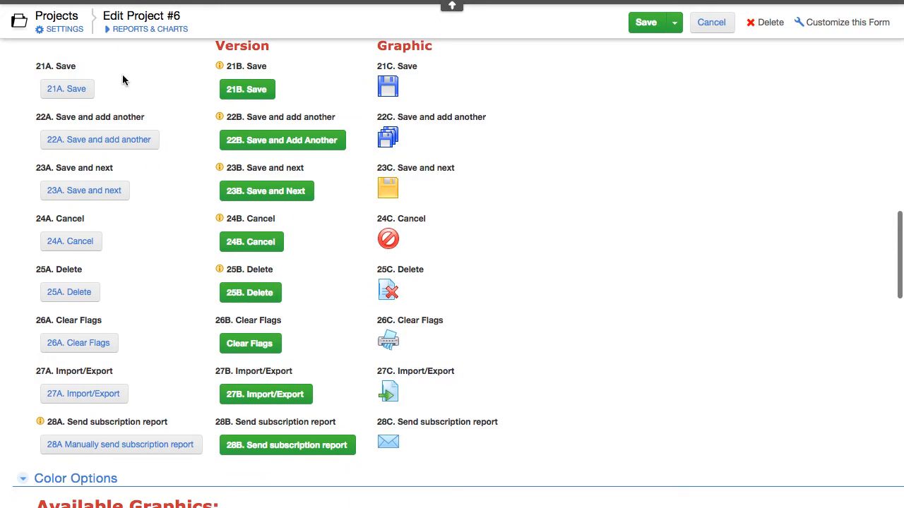
click(68, 70)
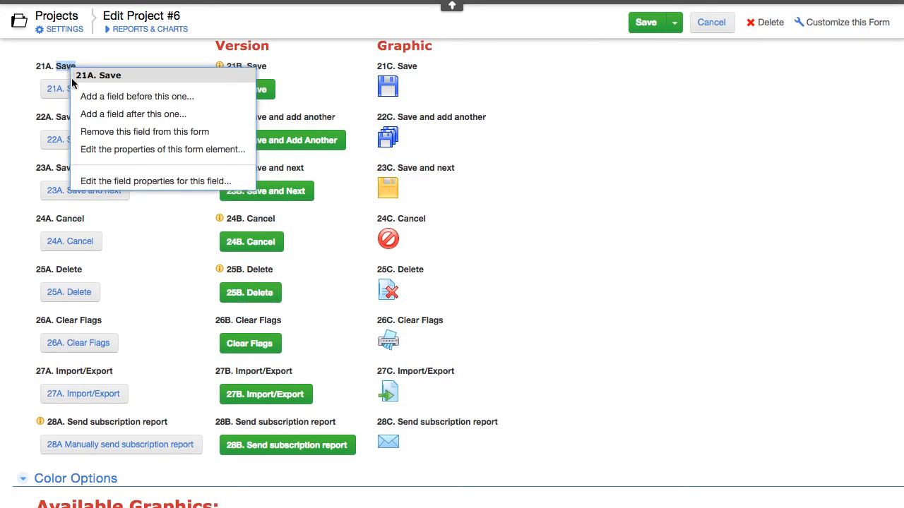
click(127, 178)
drag(314, 314, 147, 308)
key(ctrl+c)
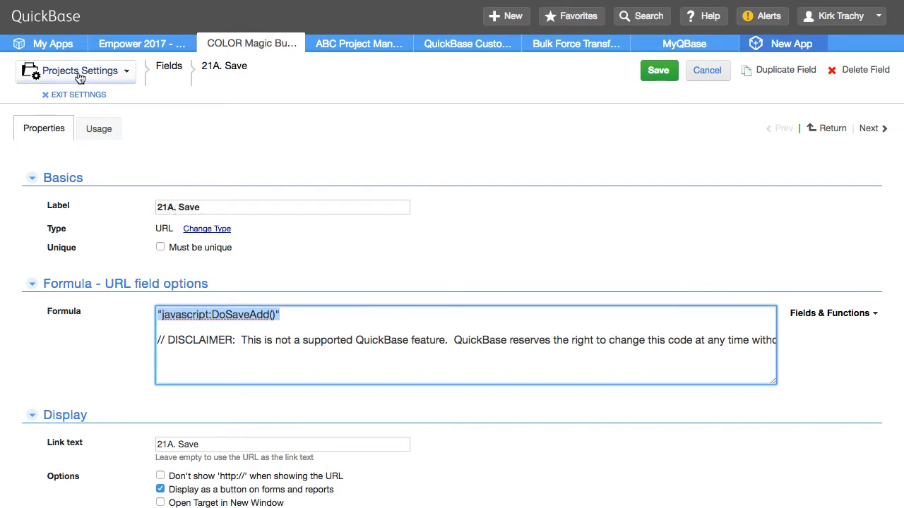
Return to the project form and start adding a field after the Import Tasks button in the Template Selector section
click(64, 95)
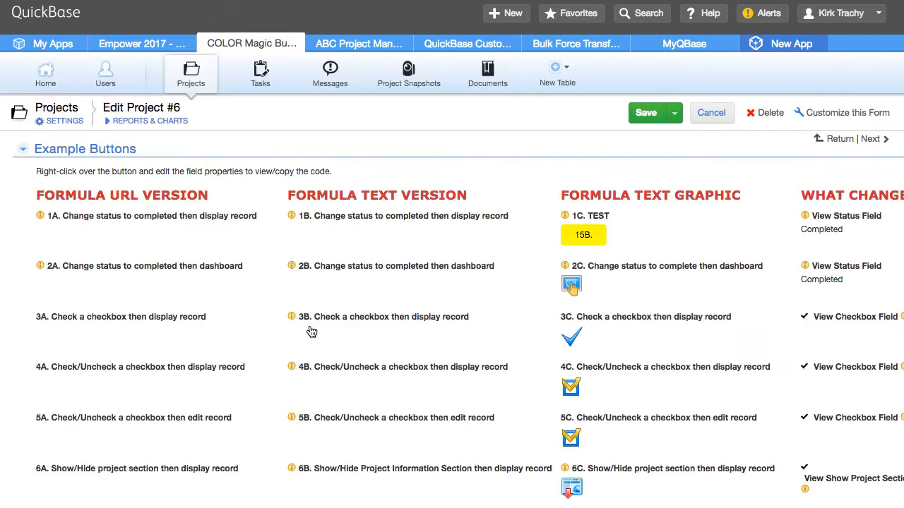
scroll(302, 339, down, 19)
scroll(302, 339, down, 20)
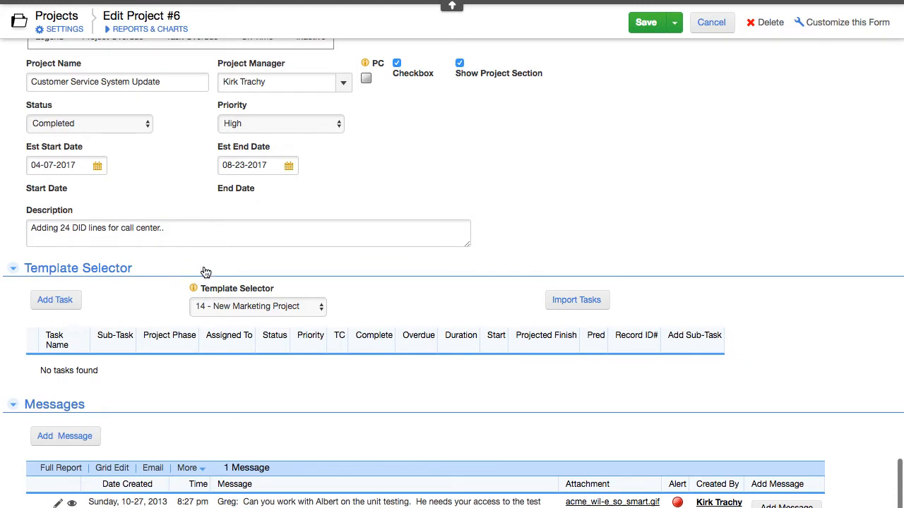
right_click(571, 283)
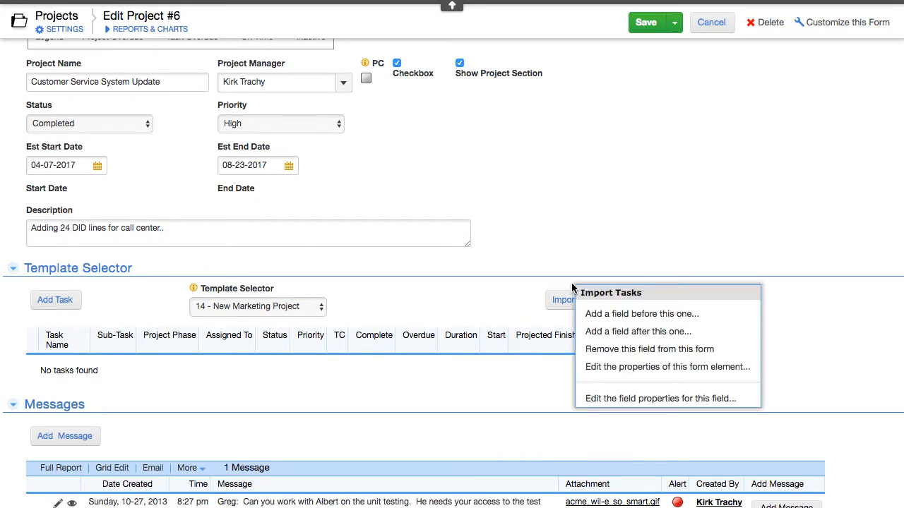
click(627, 333)
scroll(81, 308, down, 20)
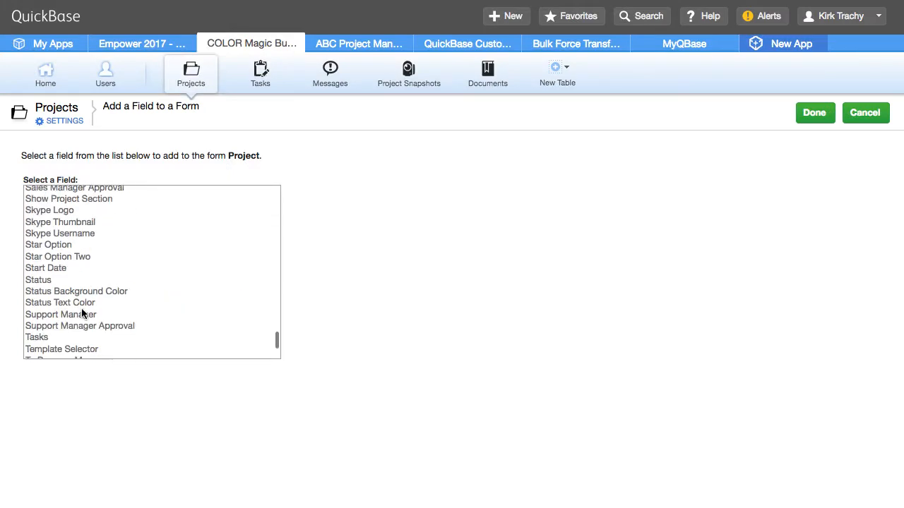
Create a new field labelled SAVE with the type Formula - URL and add it to the form
click(78, 352)
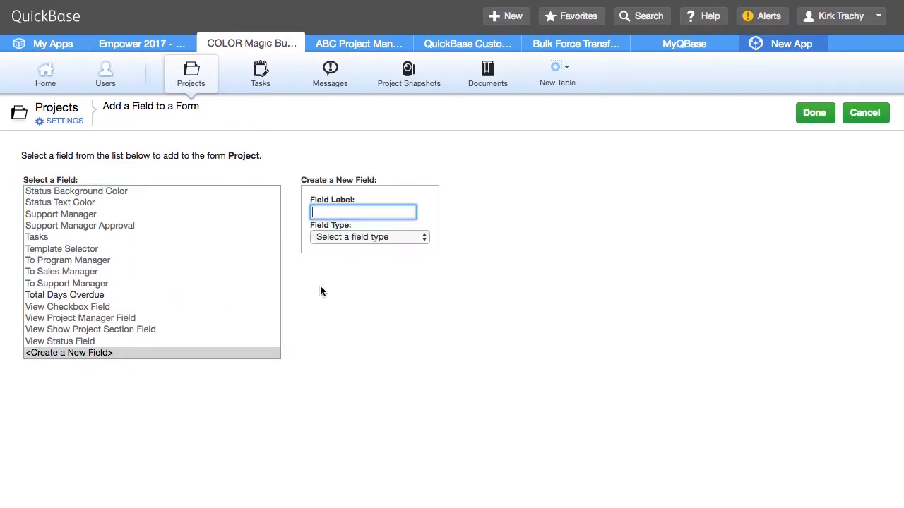
text(SAVE)
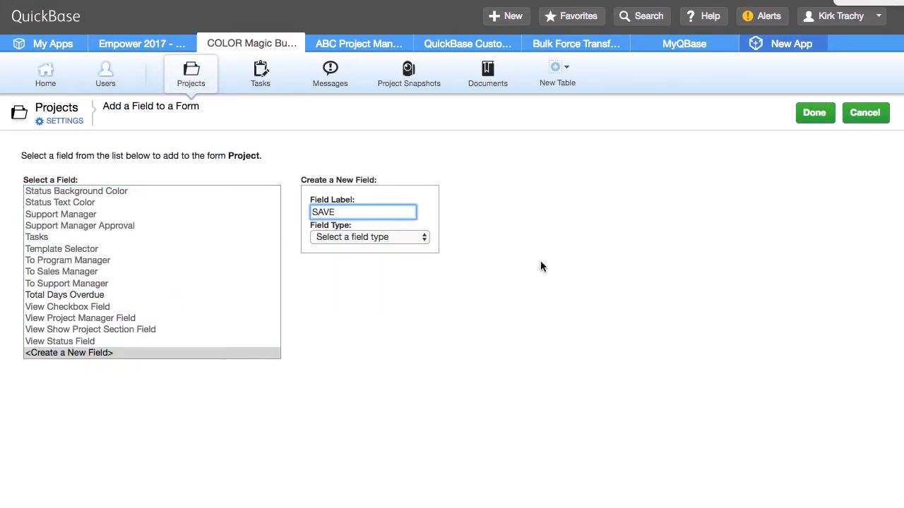
click(344, 240)
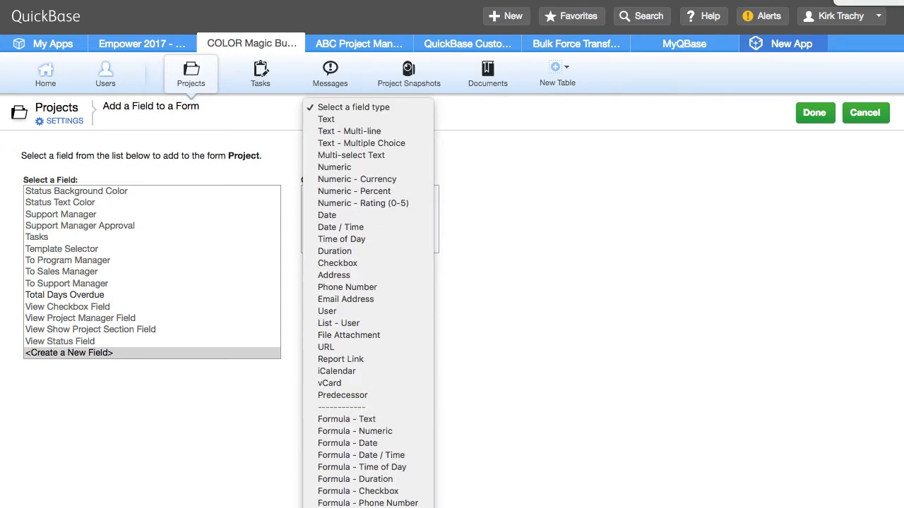
click(347, 507)
click(814, 113)
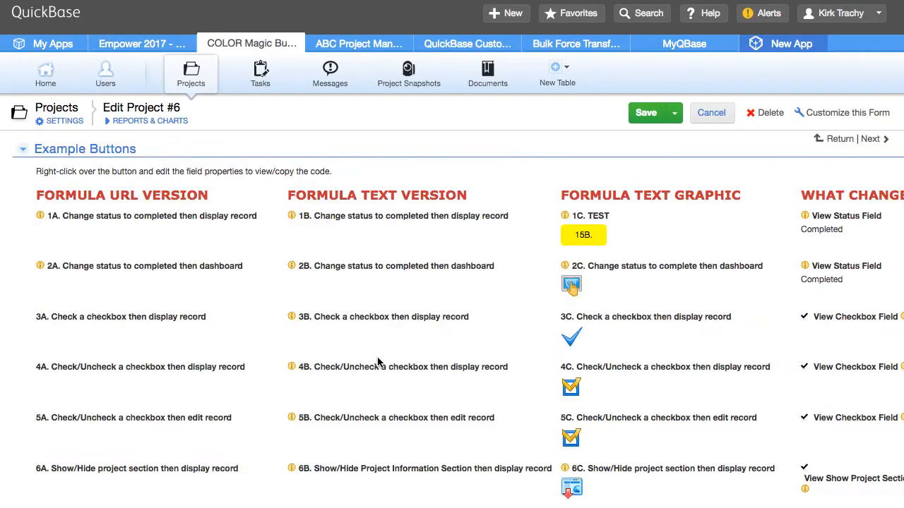
Open the SAVE field's properties and paste the copied formula "javascript:DoSaveAdd()" into its formula
scroll(377, 358, down, 20)
scroll(377, 362, up, 15)
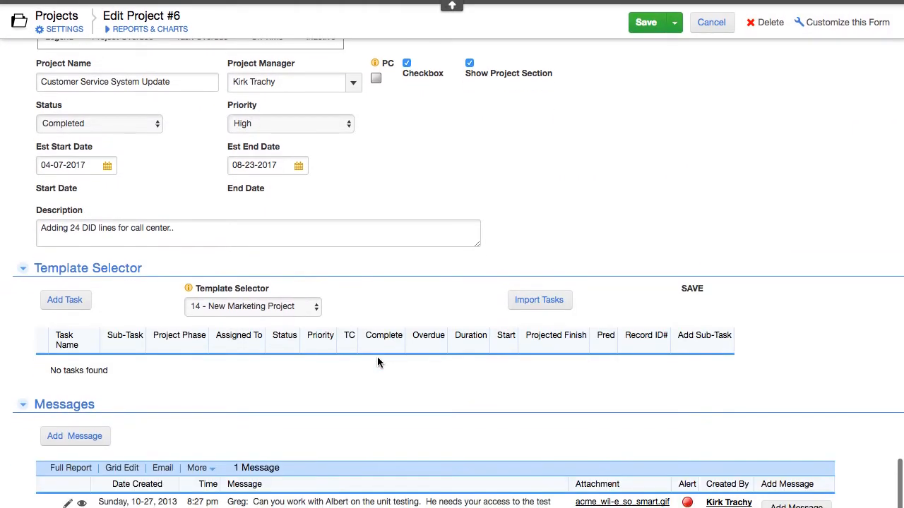
right_click(701, 291)
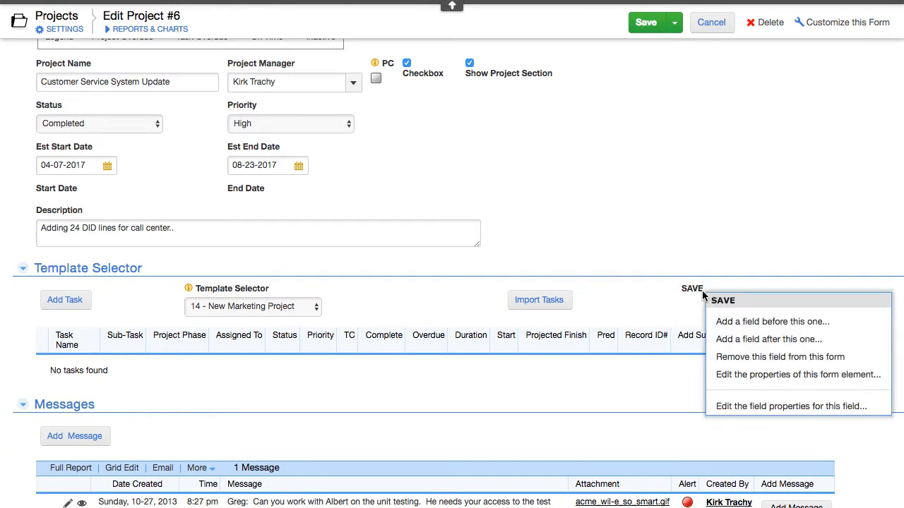
click(743, 414)
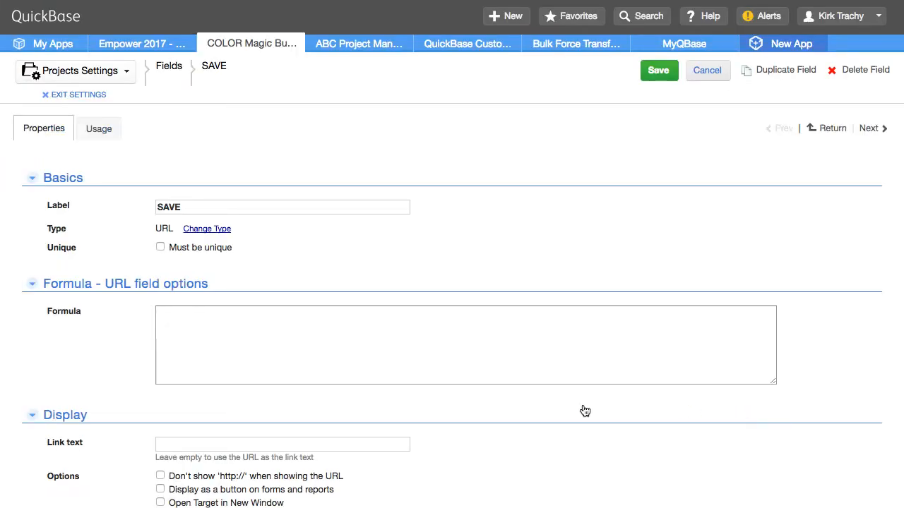
click(267, 329)
key(ctrl+v)
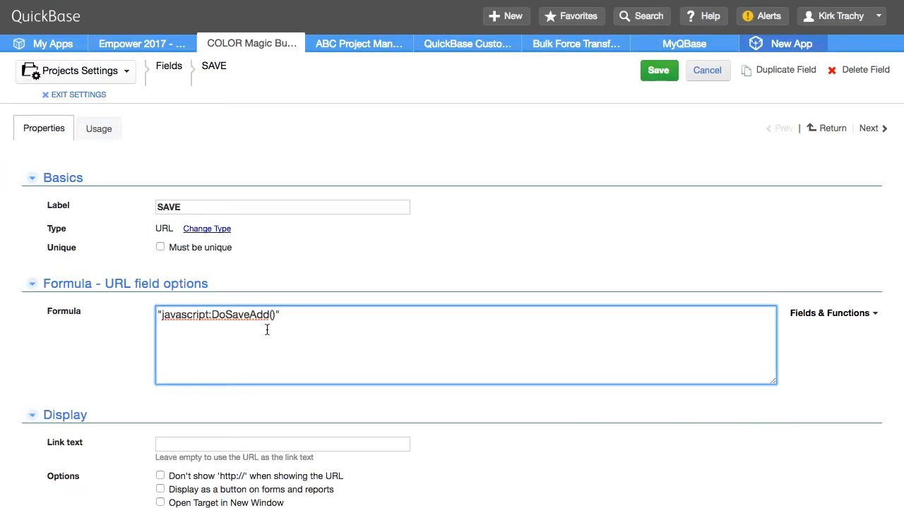
click(458, 232)
scroll(458, 232, down, 4)
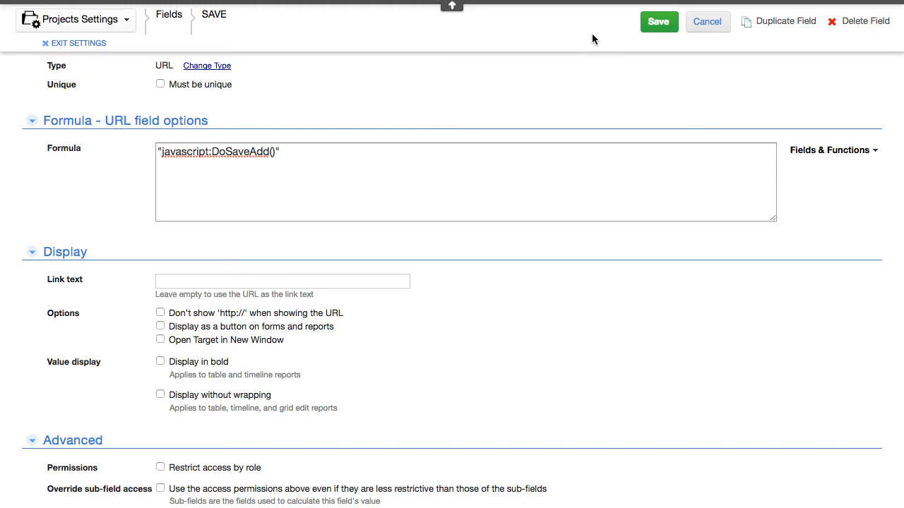
Display the SAVE field as a button on forms and reports with the link text SAVE, and save the field
click(160, 327)
click(196, 283)
text(SAVE)
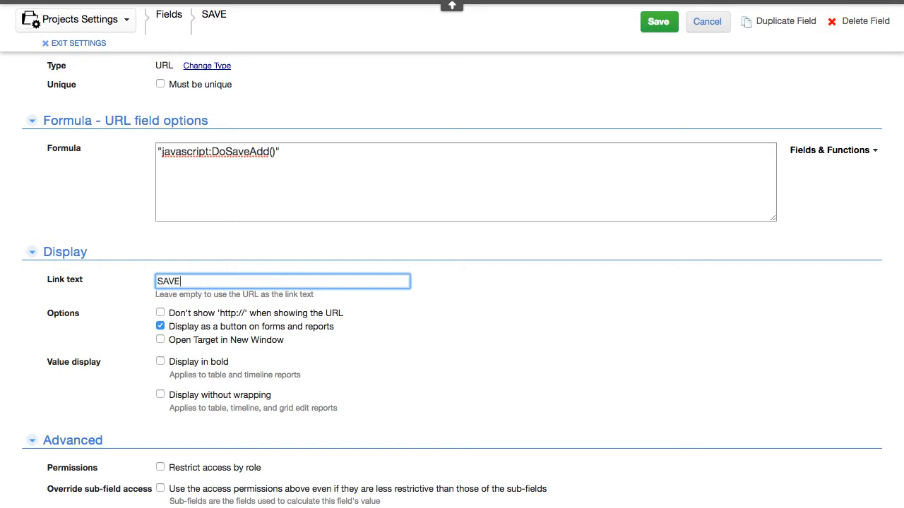
click(658, 21)
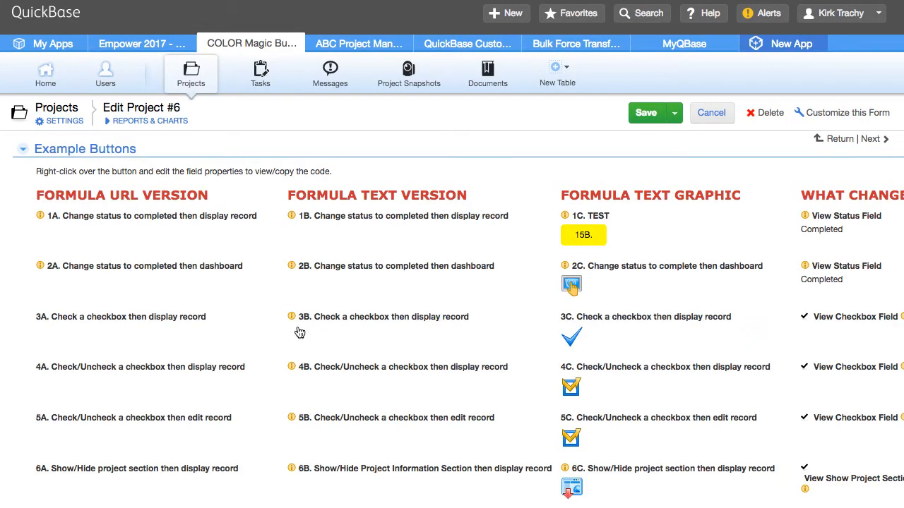
Give the SAVE element in the Template Selector section a blank alternate label and save the form
scroll(406, 363, down, 2)
scroll(406, 364, down, 20)
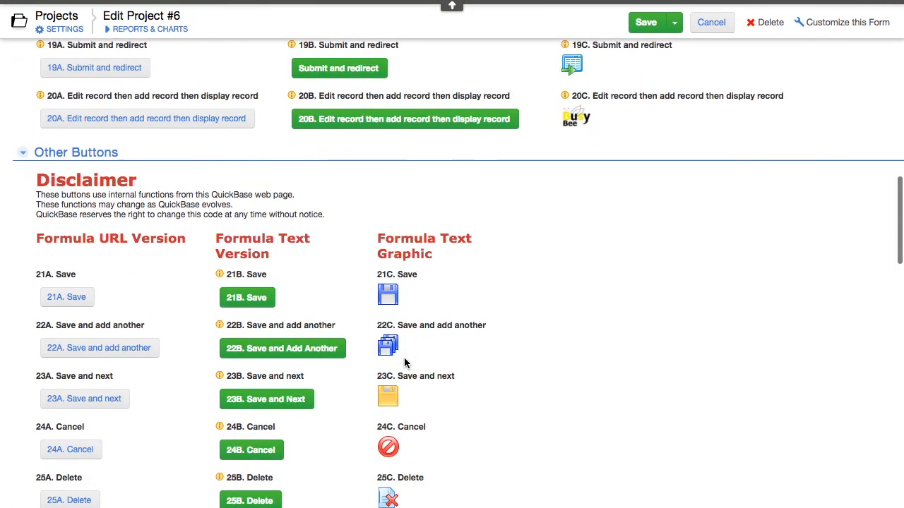
scroll(404, 363, down, 10)
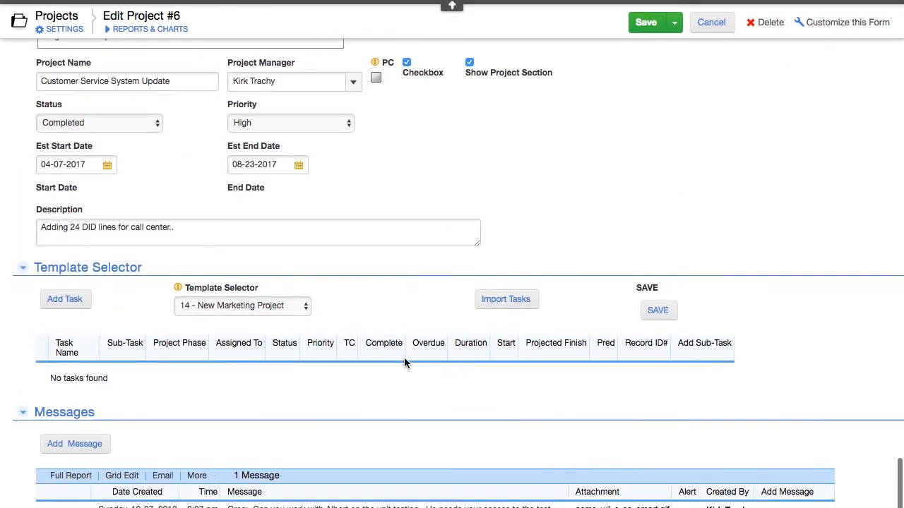
right_click(656, 283)
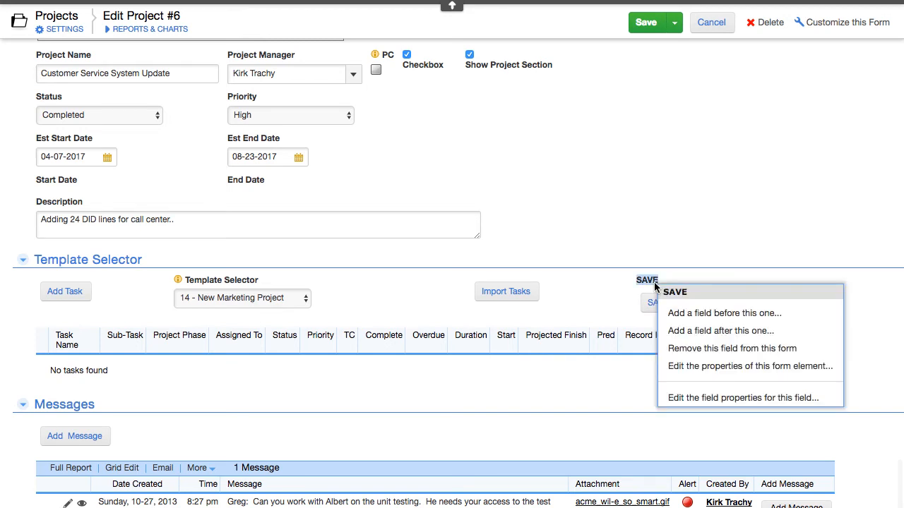
click(772, 366)
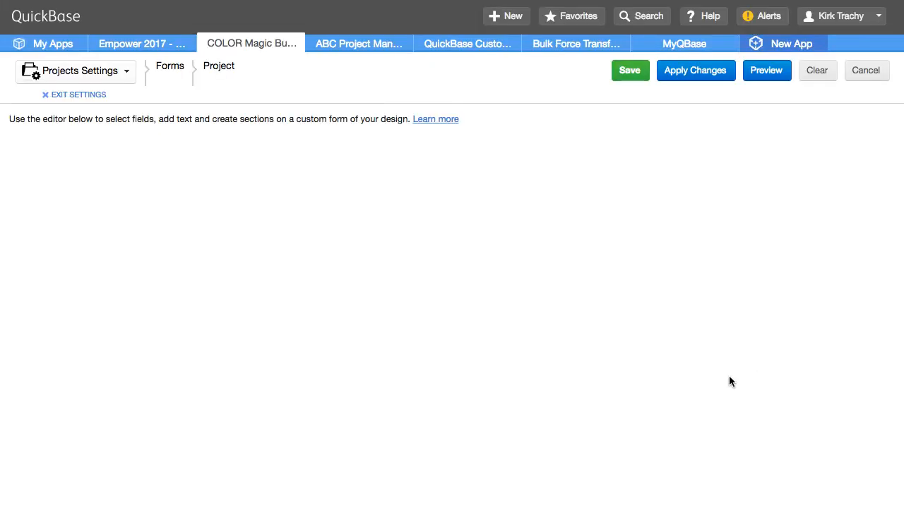
click(449, 211)
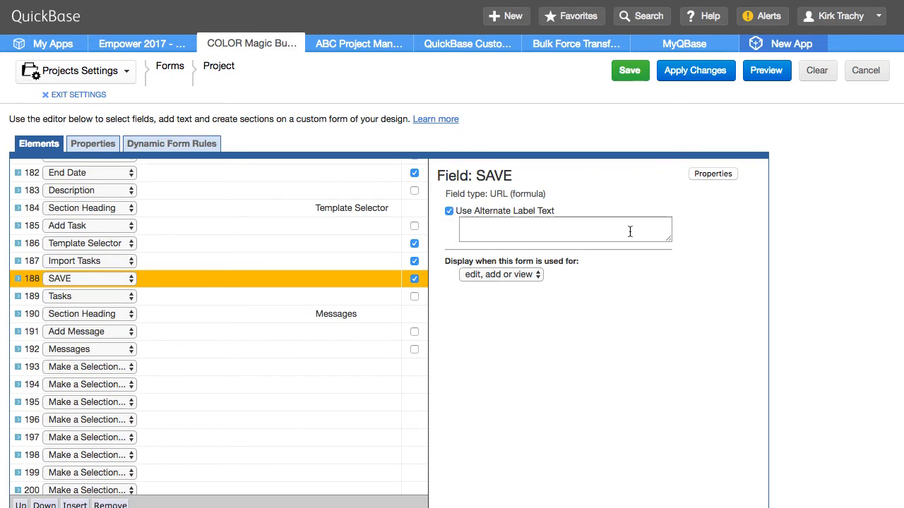
click(634, 74)
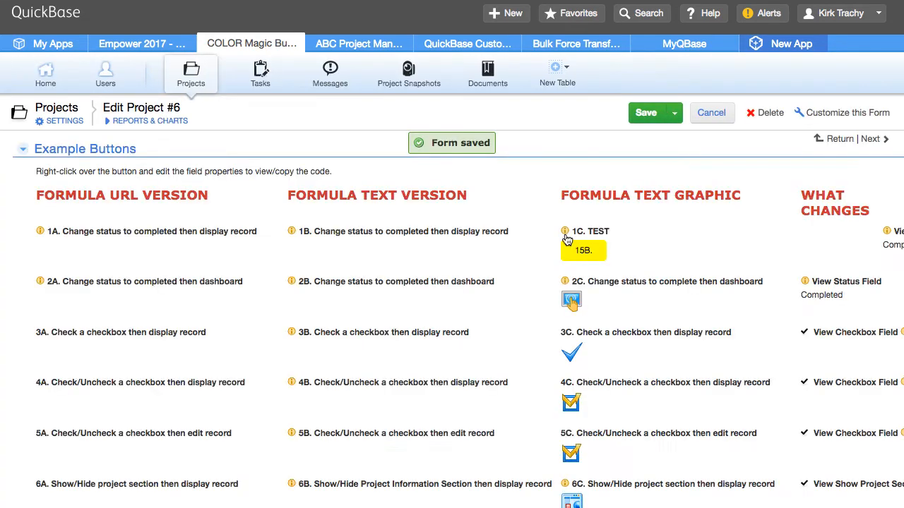
Set the project's Est End Date to 08-24-2017 and save the record with the new SAVE button in the Template Selector section
scroll(495, 308, down, 20)
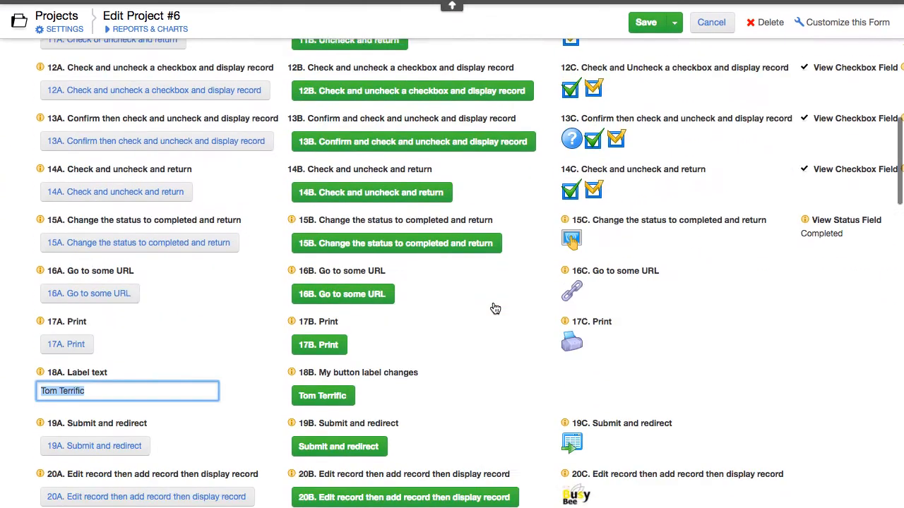
scroll(495, 308, down, 20)
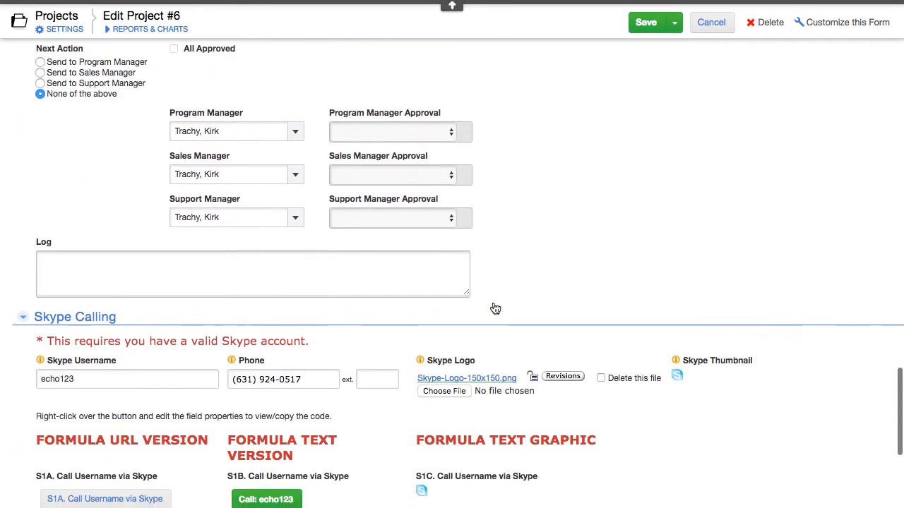
scroll(495, 308, down, 5)
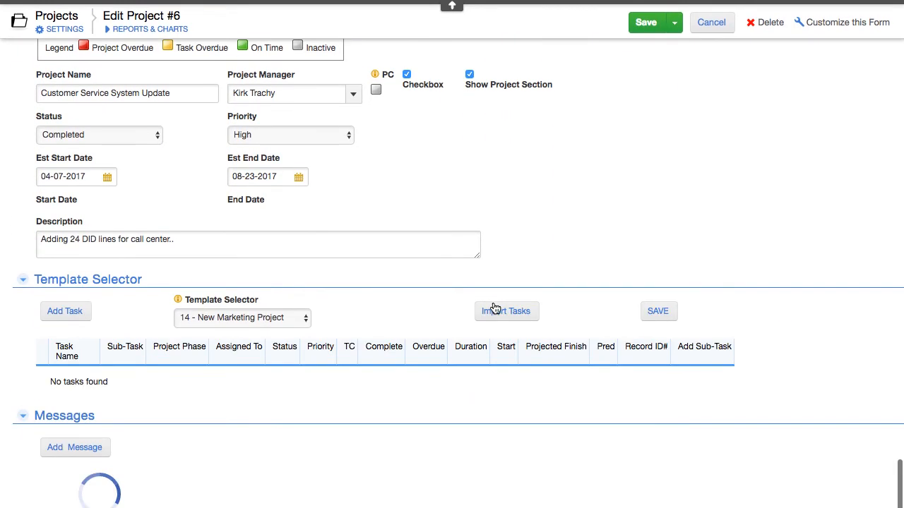
click(300, 166)
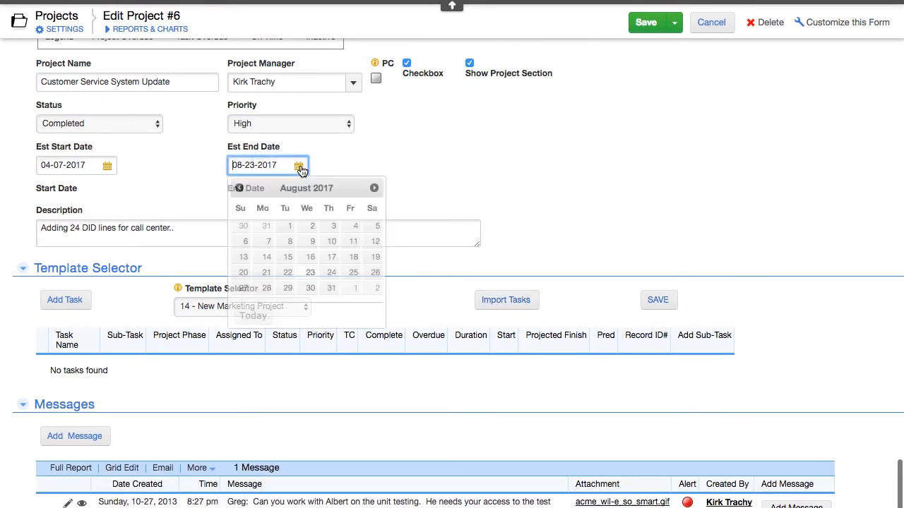
click(332, 273)
click(642, 212)
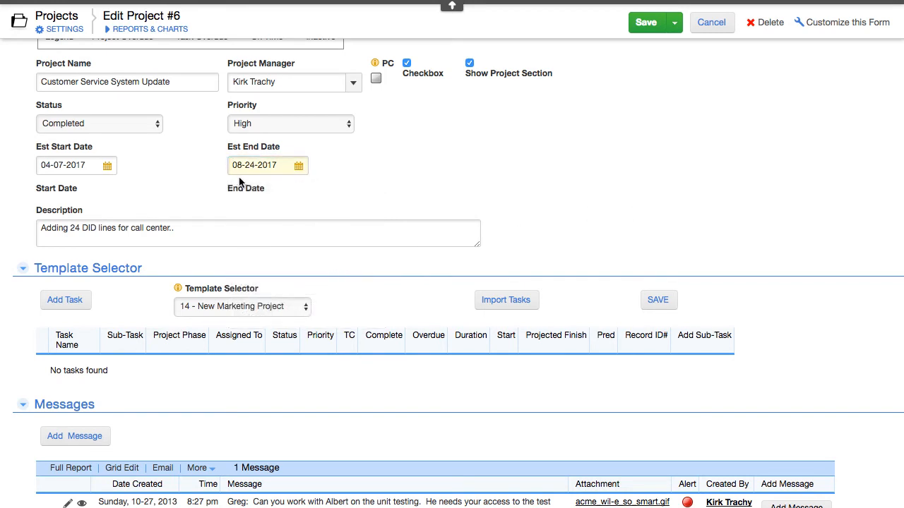
click(657, 300)
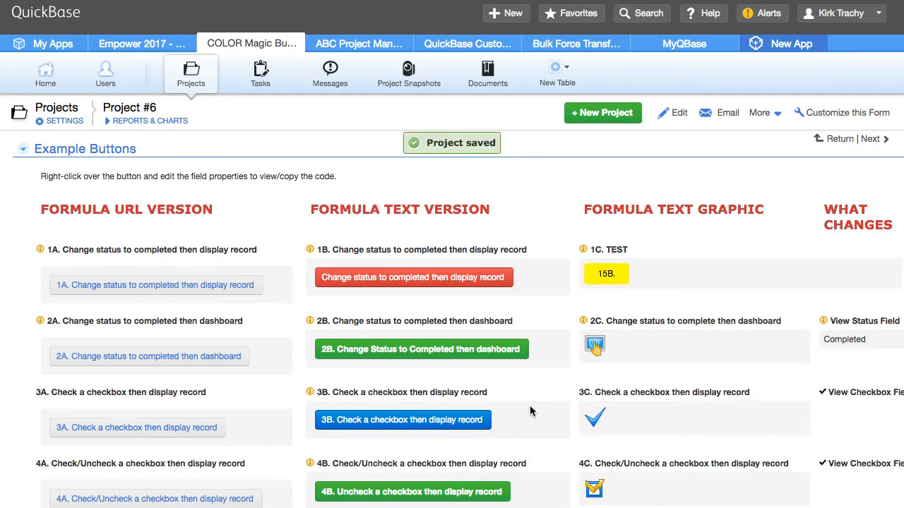
Check the Est End Date and the SAVE button on the saved project record
scroll(531, 411, down, 20)
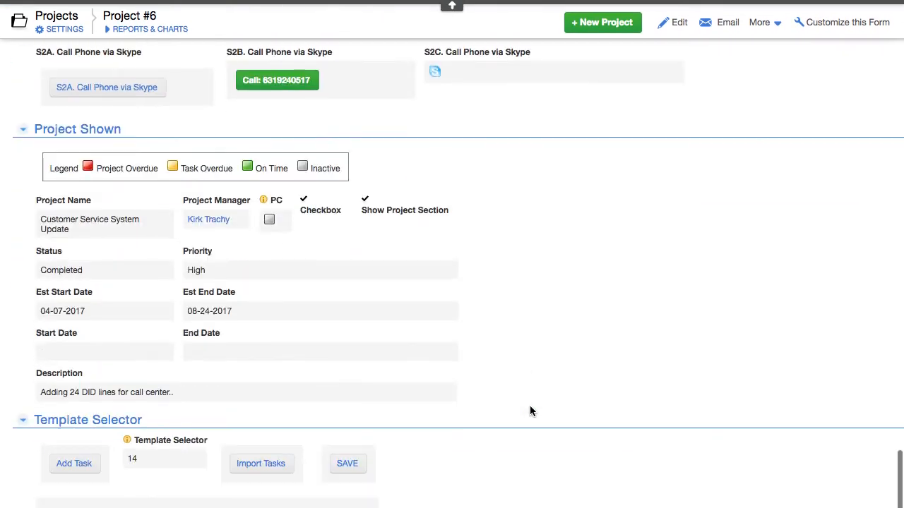
scroll(531, 411, down, 5)
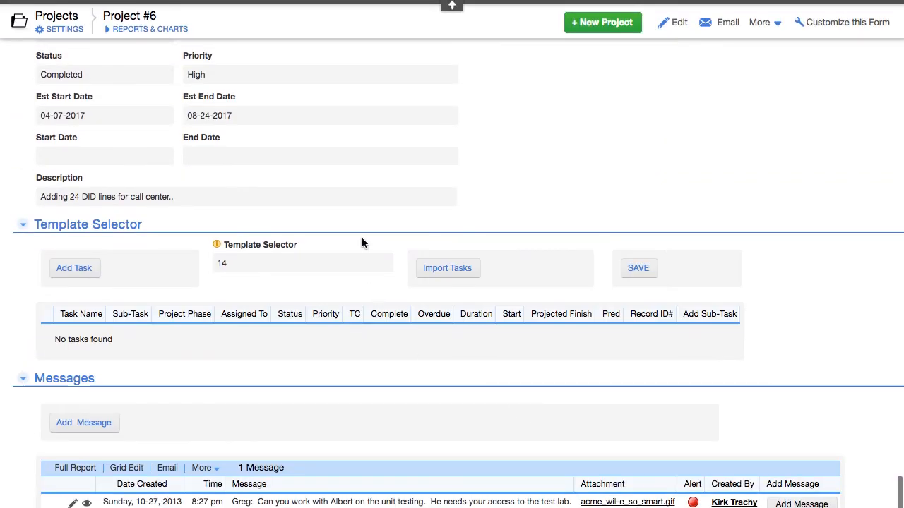
drag(185, 115, 263, 112)
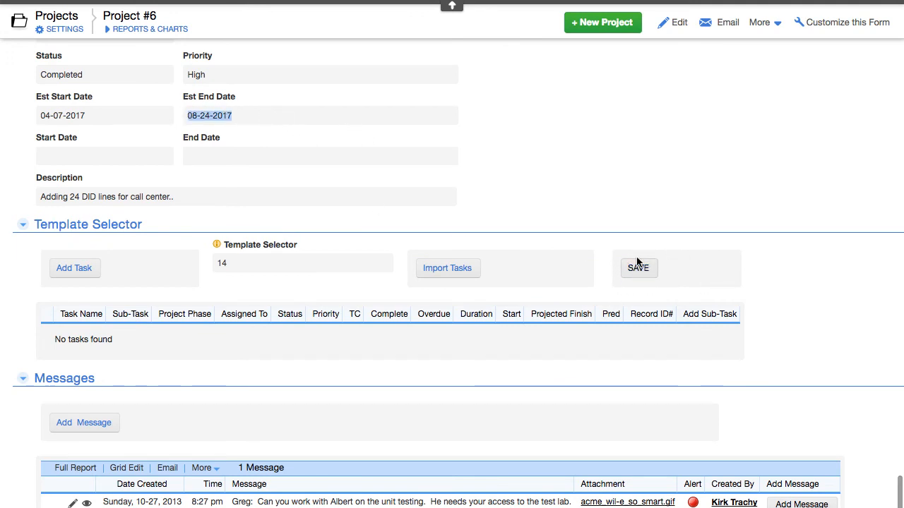
Reopen the project record for editing and go to the SAVE button in the Template Selector section
click(682, 27)
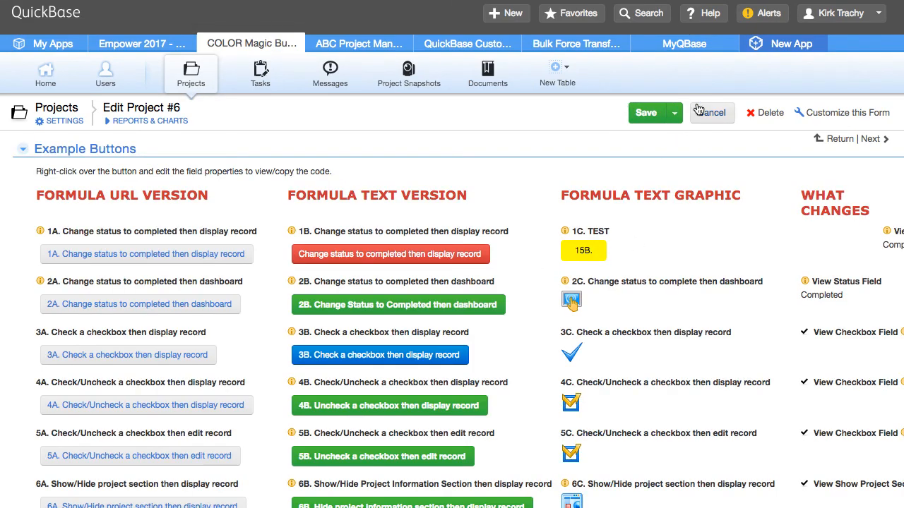
scroll(647, 187, down, 20)
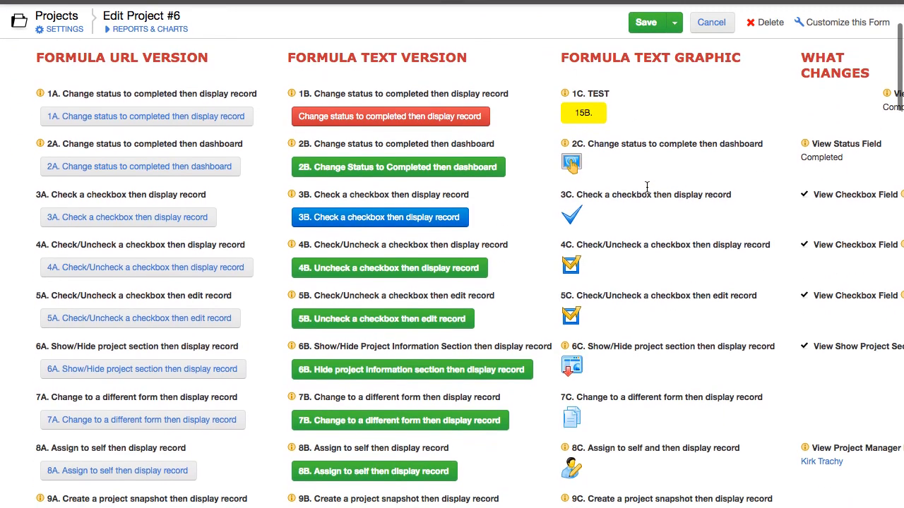
scroll(647, 186, down, 10)
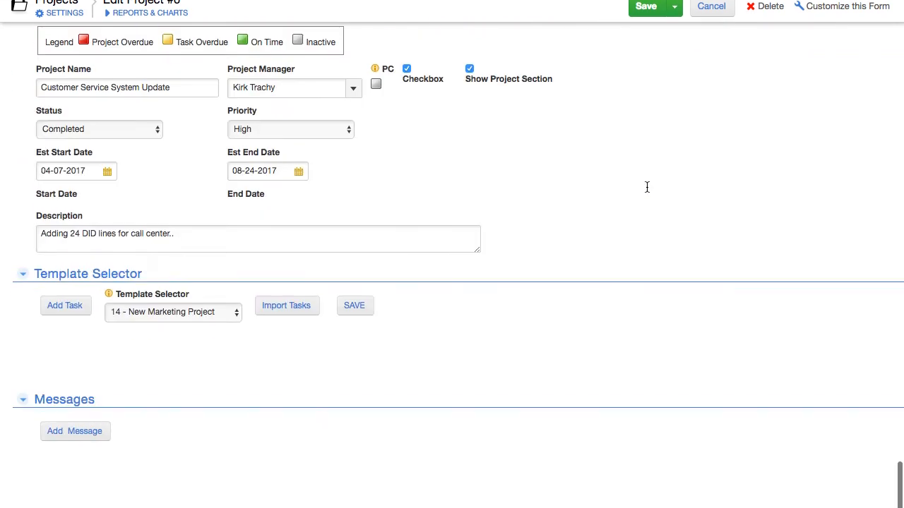